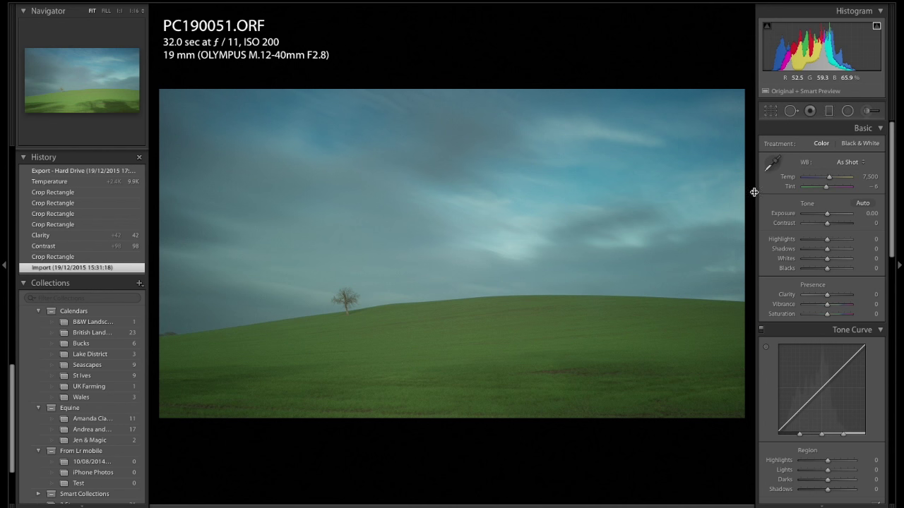
# Switch the lone-tree photo into crop and straighten mode
pyautogui.click(776, 110)
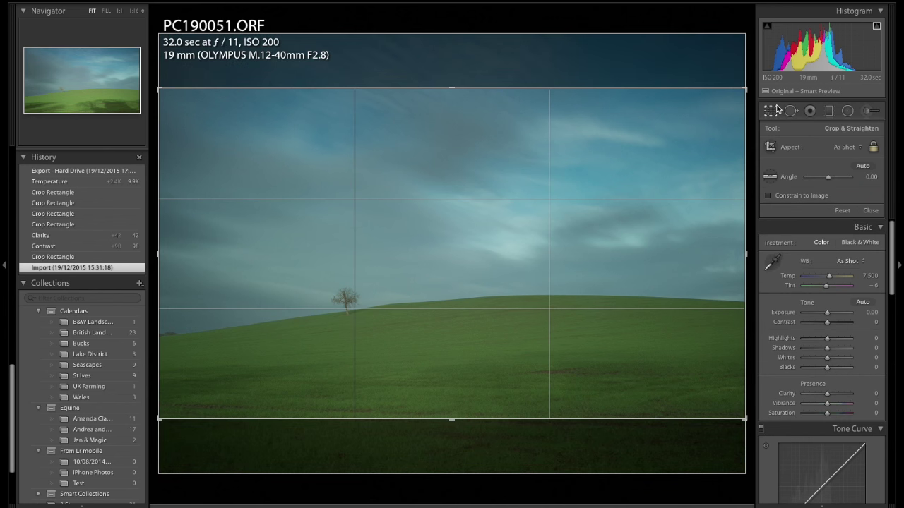
# Crop to a 16 x 10 frame at nearly full width, with the tree slightly lower, and close the crop tool
pyautogui.click(845, 148)
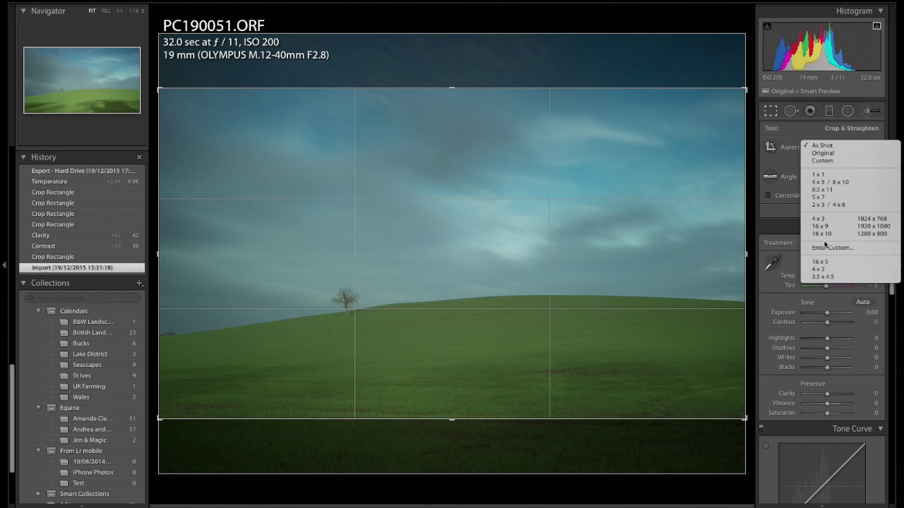
pyautogui.click(828, 233)
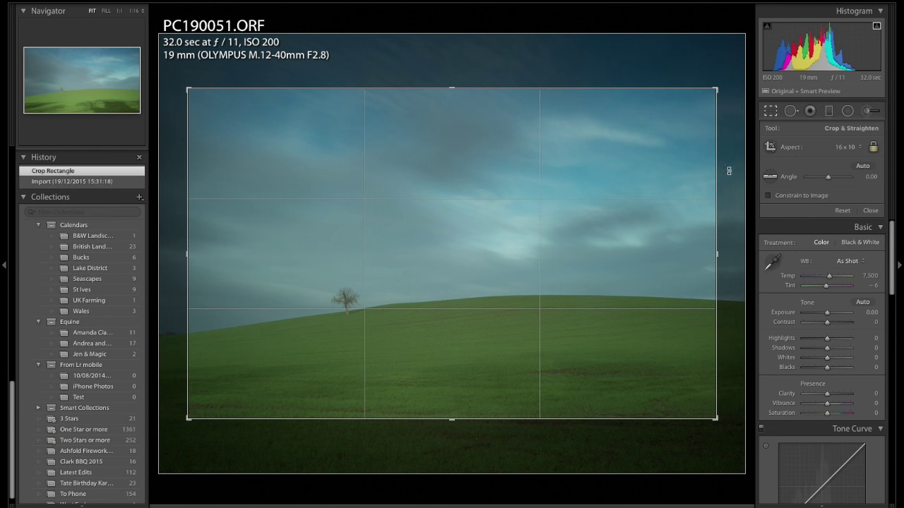
pyautogui.moveTo(716, 91); pyautogui.dragTo(732, 78)
pyautogui.moveTo(171, 83); pyautogui.dragTo(164, 77)
pyautogui.moveTo(306, 126); pyautogui.dragTo(308, 119)
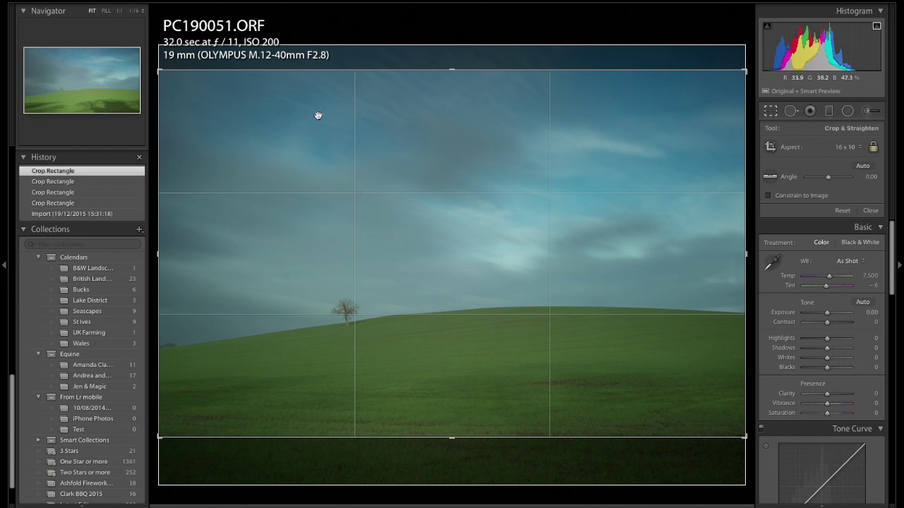
pyautogui.moveTo(462, 176); pyautogui.dragTo(462, 180)
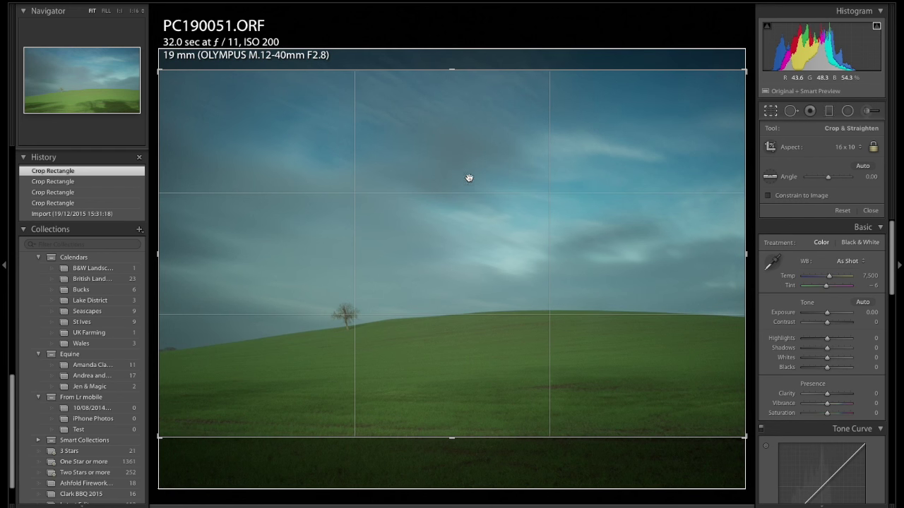
pyautogui.click(772, 111)
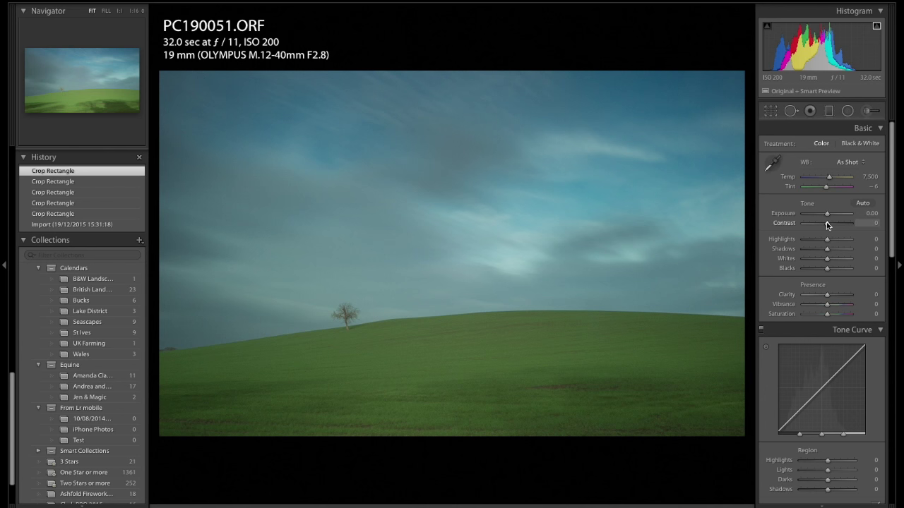
# Push Contrast to +100 and Clarity to +40, then sample the white balance from the photo
pyautogui.moveTo(828, 226); pyautogui.dragTo(843, 225)
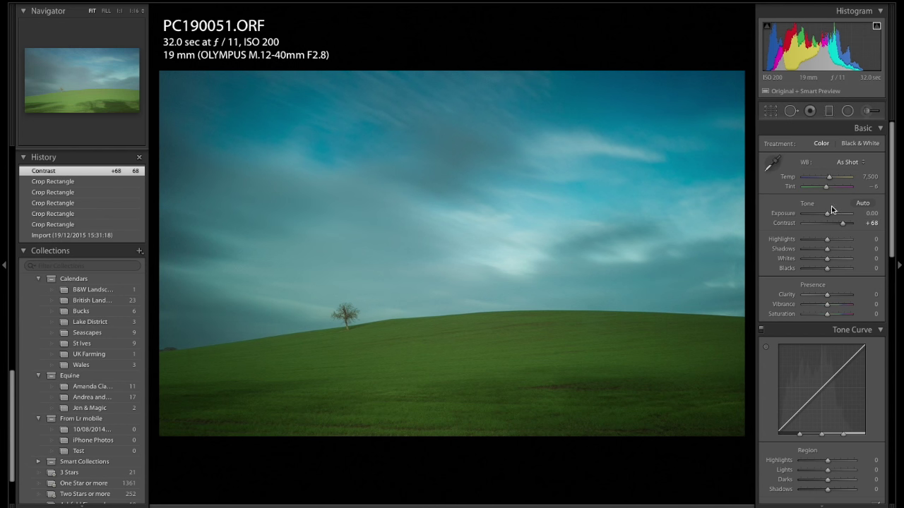
pyautogui.moveTo(841, 224); pyautogui.dragTo(848, 223)
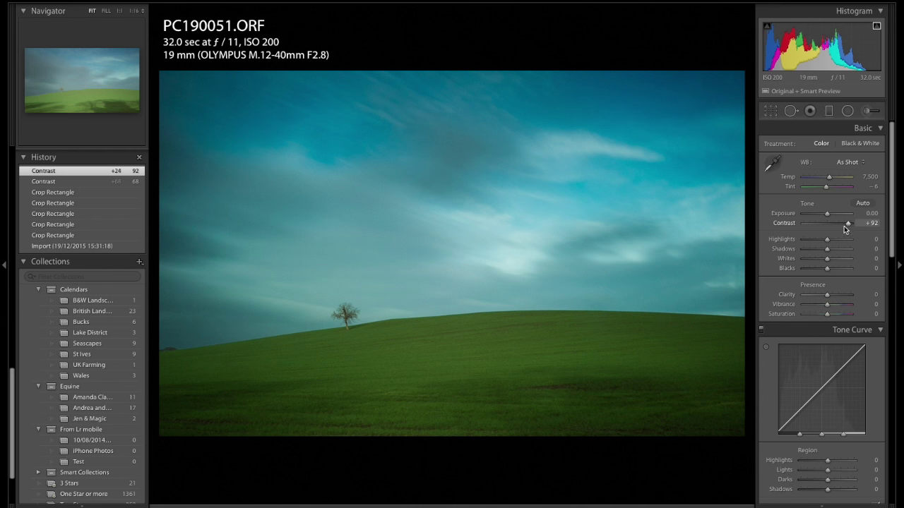
pyautogui.moveTo(848, 224); pyautogui.dragTo(852, 222)
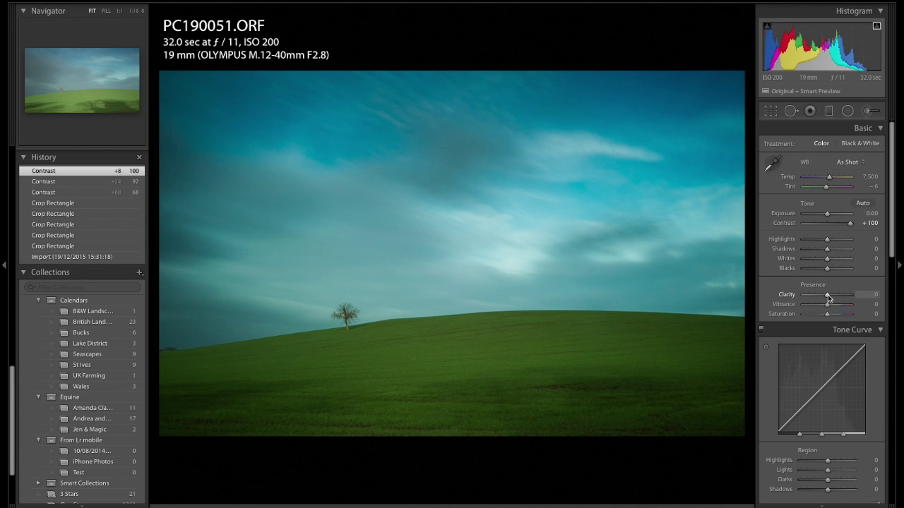
pyautogui.moveTo(829, 296); pyautogui.dragTo(838, 298)
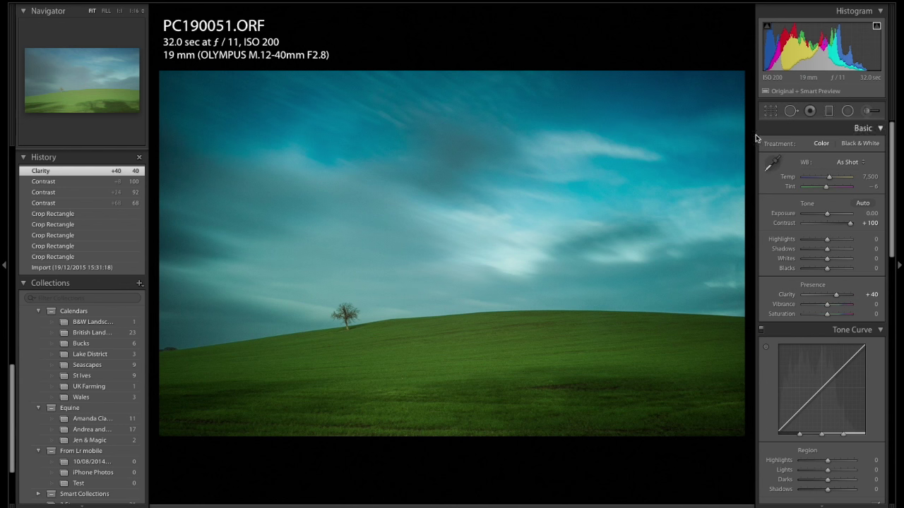
pyautogui.click(768, 161)
# Raise the white balance Temp from 7,500 to about 9,994
pyautogui.moveTo(831, 179); pyautogui.dragTo(838, 180)
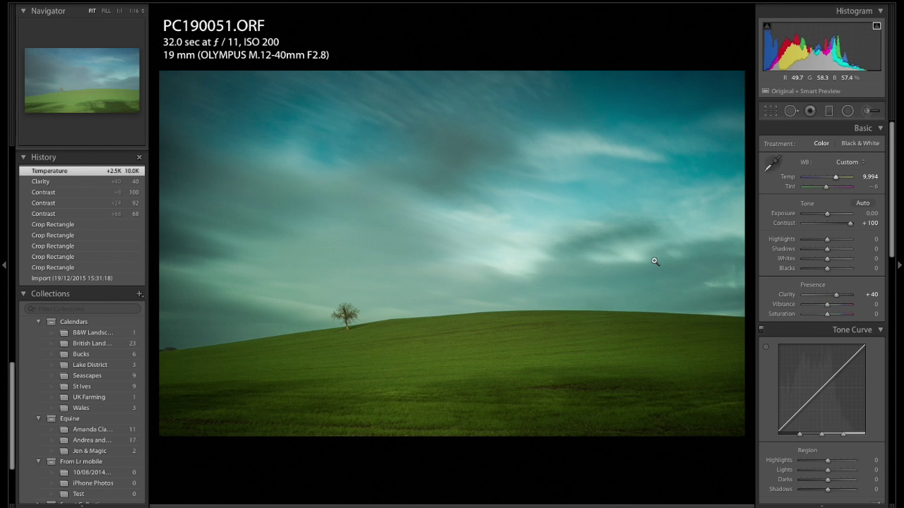
# Send a 16-bit TIFF copy with Lightroom adjustments to Silver Efex Pro 2 for editing
pyautogui.rightClick(439, 243)
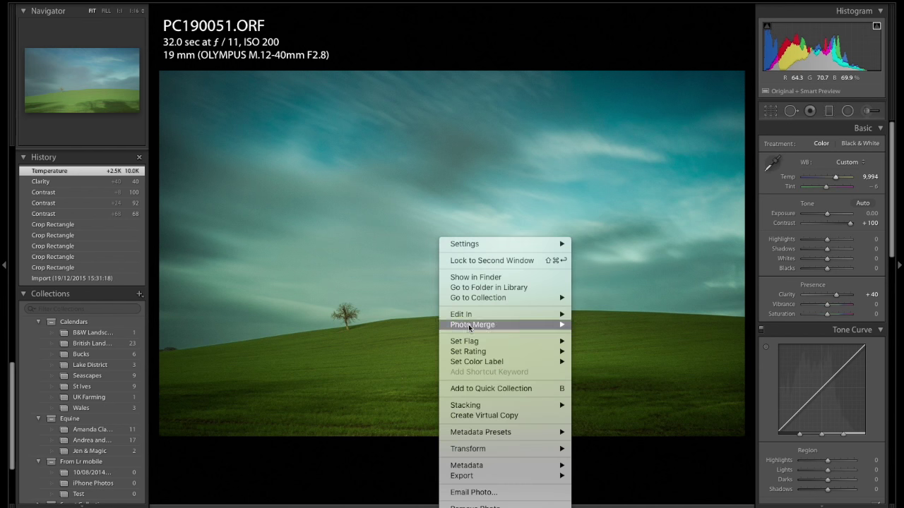
pyautogui.moveTo(479, 314)
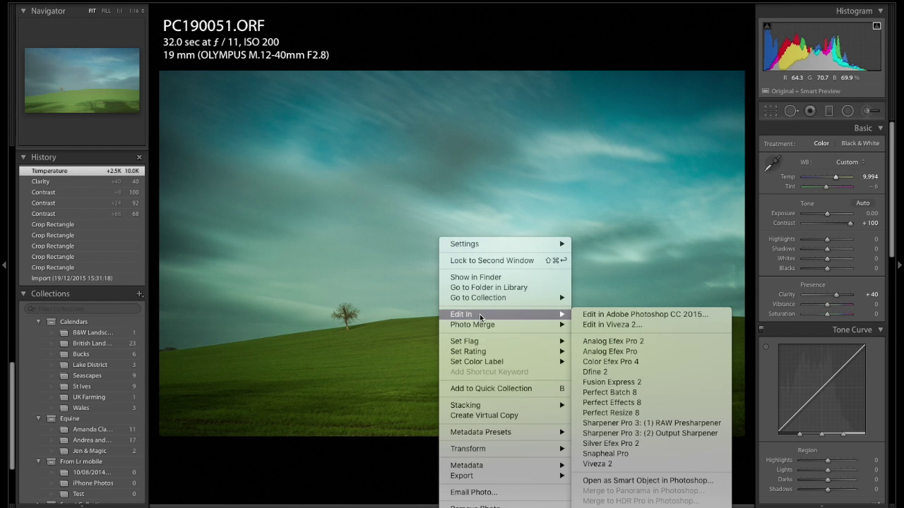
pyautogui.click(643, 443)
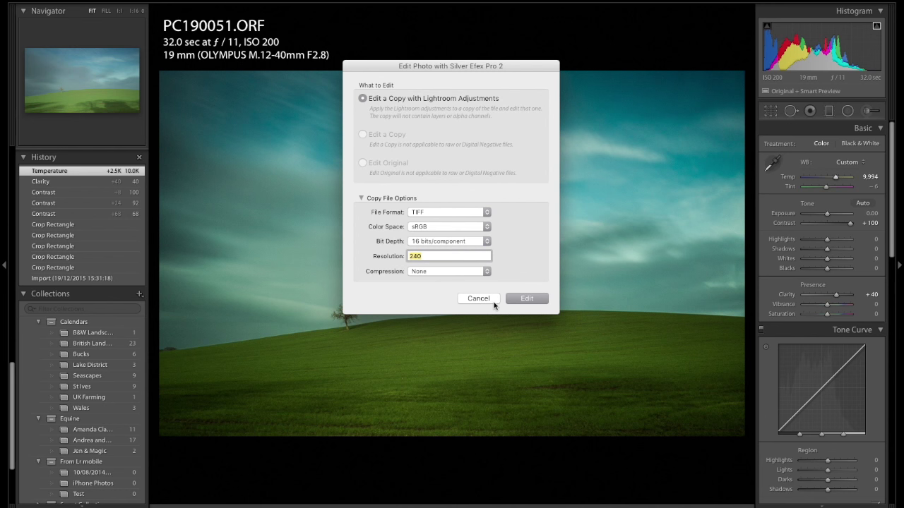
pyautogui.click(529, 298)
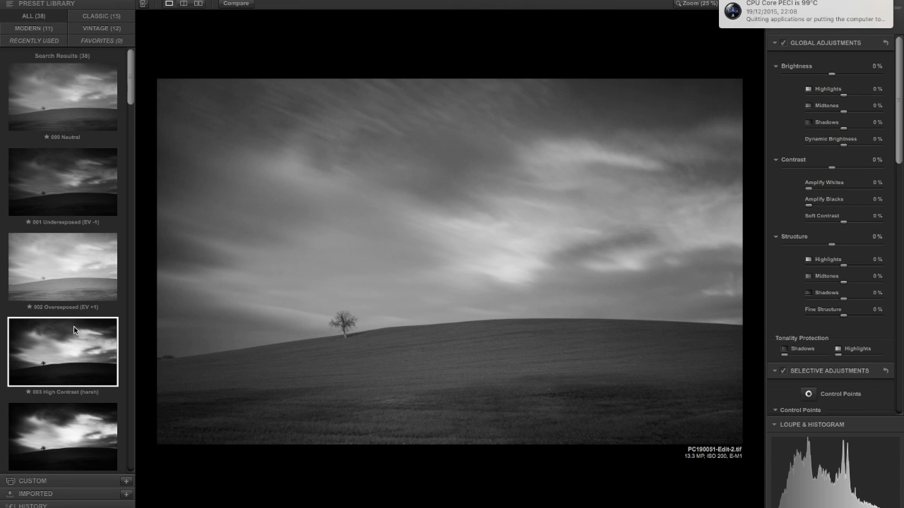
# Apply the 010 Low Key 2 preset from the Preset Library
pyautogui.scroll(-5, 75, 331)
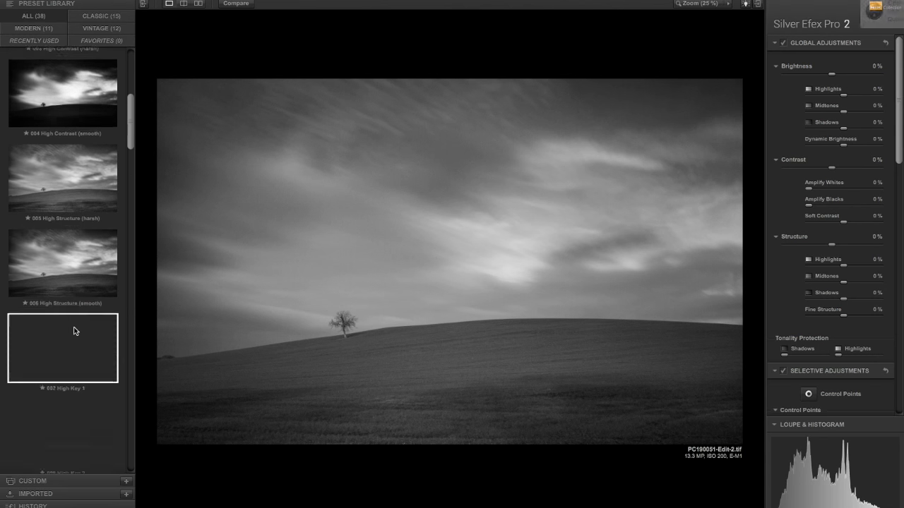
pyautogui.scroll(-2, 74, 331)
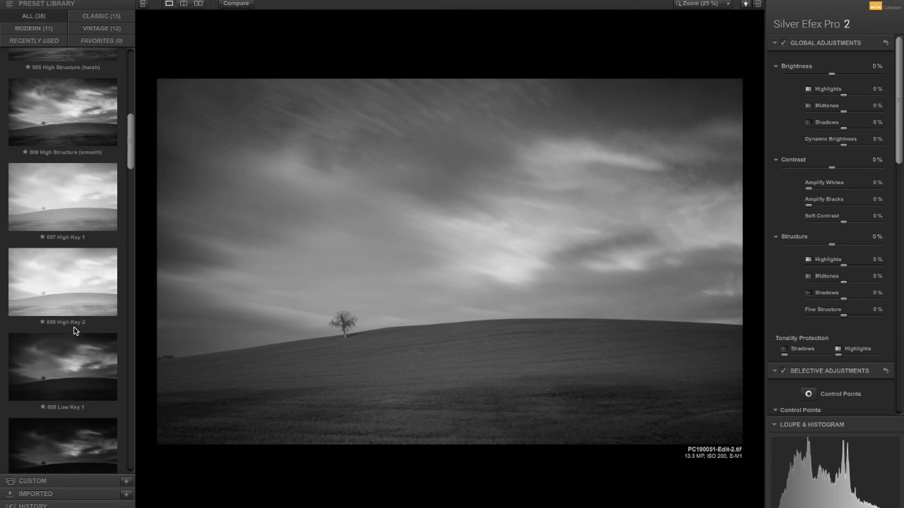
pyautogui.scroll(-2, 74, 332)
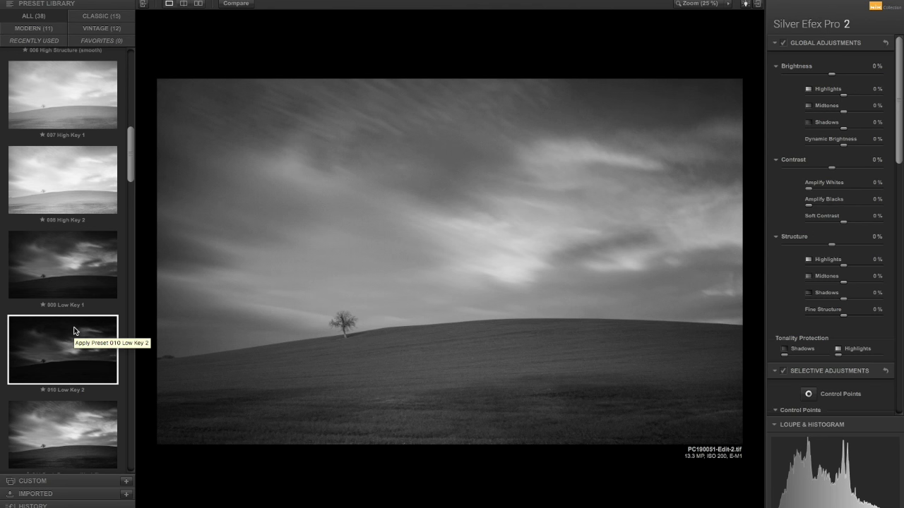
pyautogui.click(61, 351)
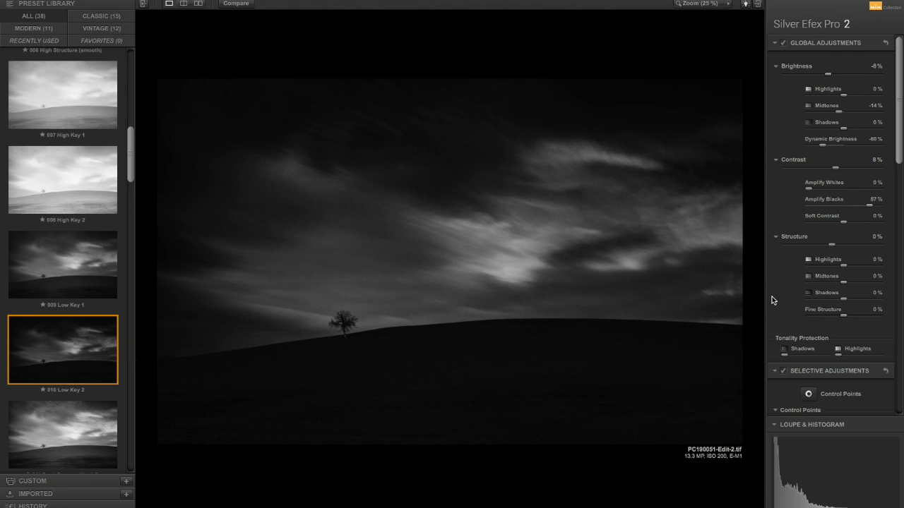
pyautogui.scroll(-1, 776, 296)
pyautogui.scroll(-10, 776, 296)
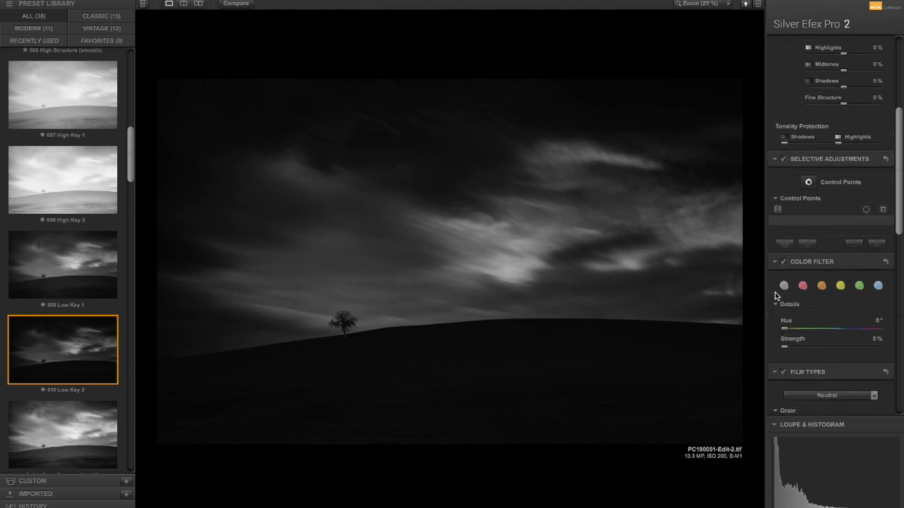
pyautogui.scroll(-1, 776, 296)
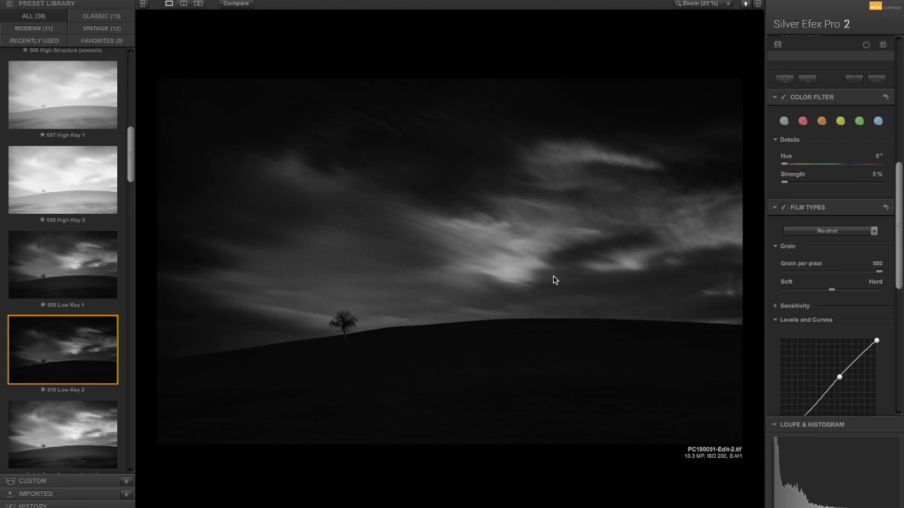
pyautogui.click(239, 4)
pyautogui.click(240, 6)
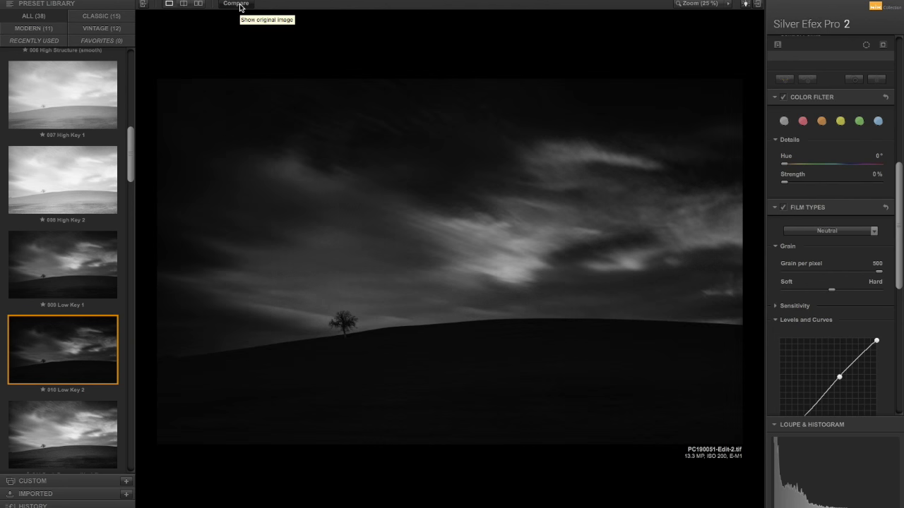
pyautogui.click(239, 5)
pyautogui.click(239, 6)
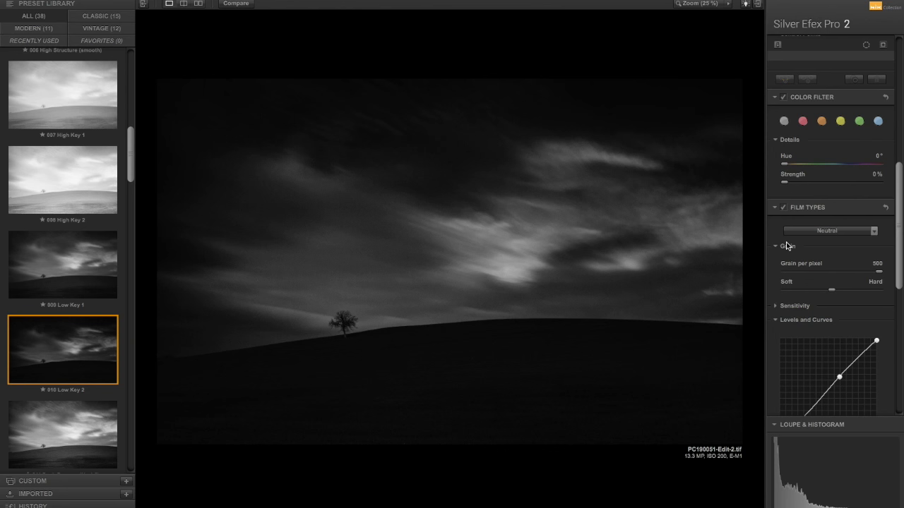
pyautogui.click(782, 208)
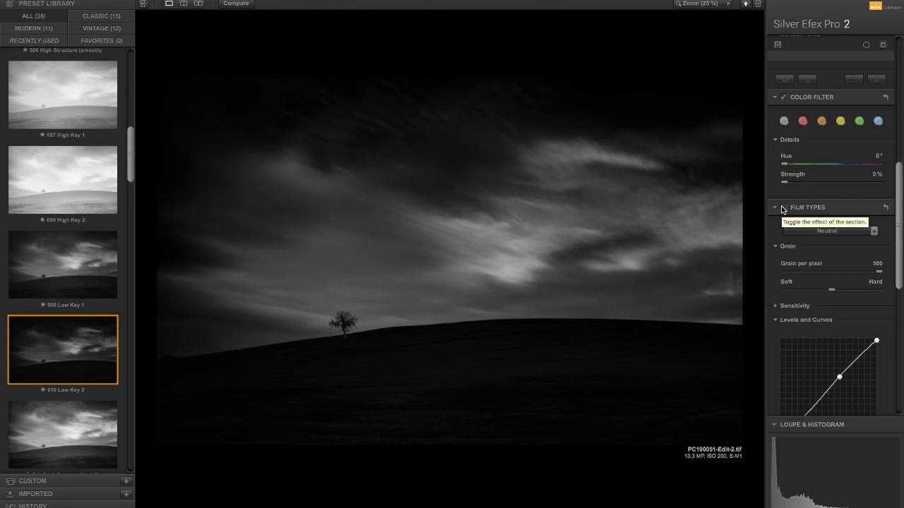
pyautogui.click(782, 207)
pyautogui.click(782, 208)
pyautogui.click(783, 208)
pyautogui.click(783, 207)
pyautogui.click(782, 207)
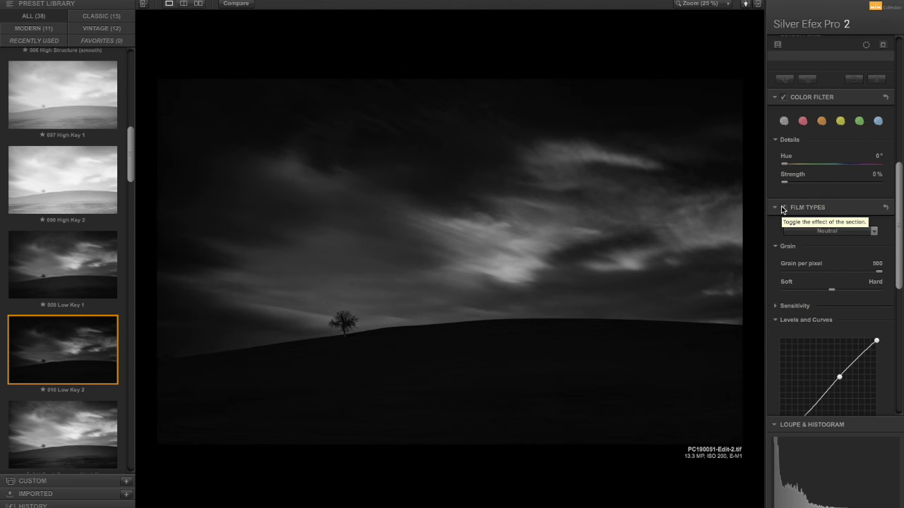
pyautogui.click(782, 207)
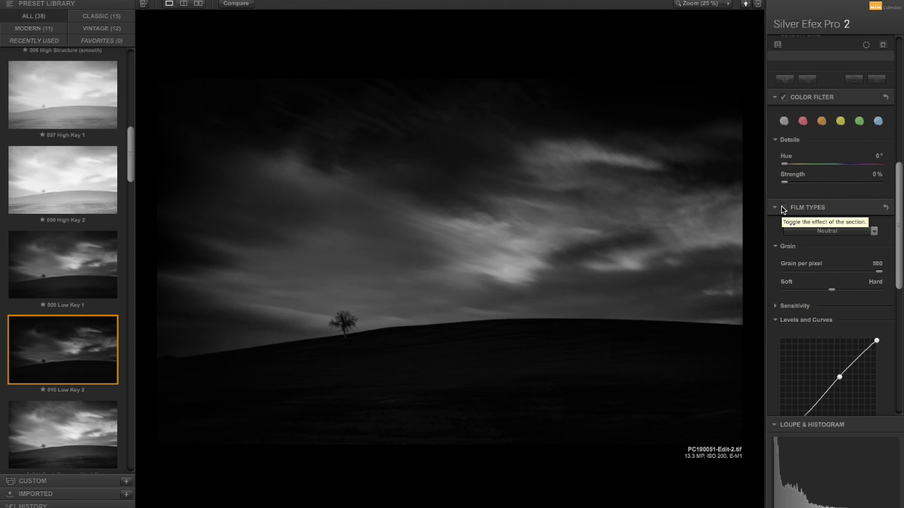
pyautogui.click(782, 207)
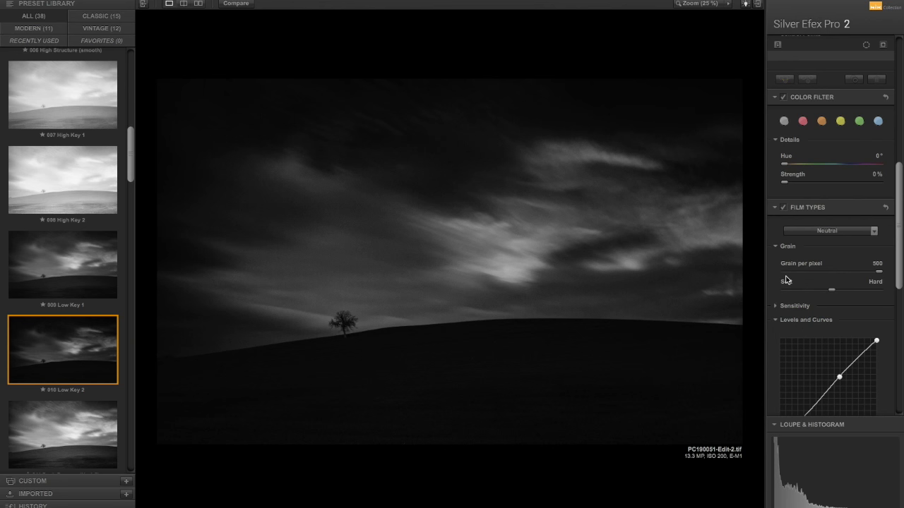
pyautogui.scroll(6, 786, 281)
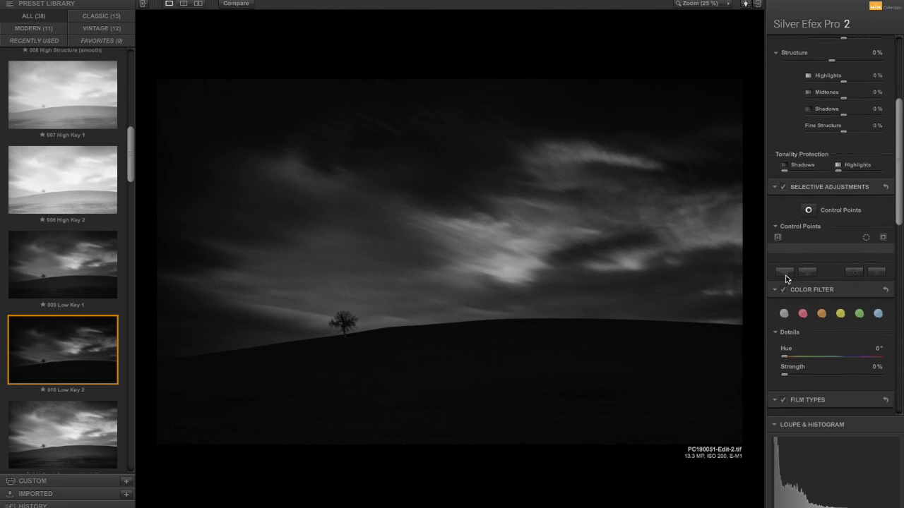
# Place a control point on the dark foreground hill with Structure 80%, adjusted to 37%
pyautogui.click(810, 213)
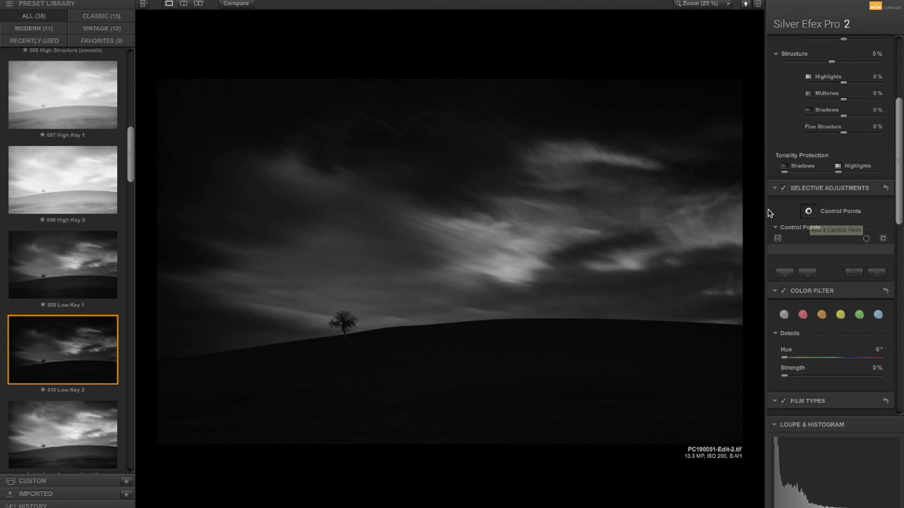
pyautogui.click(347, 381)
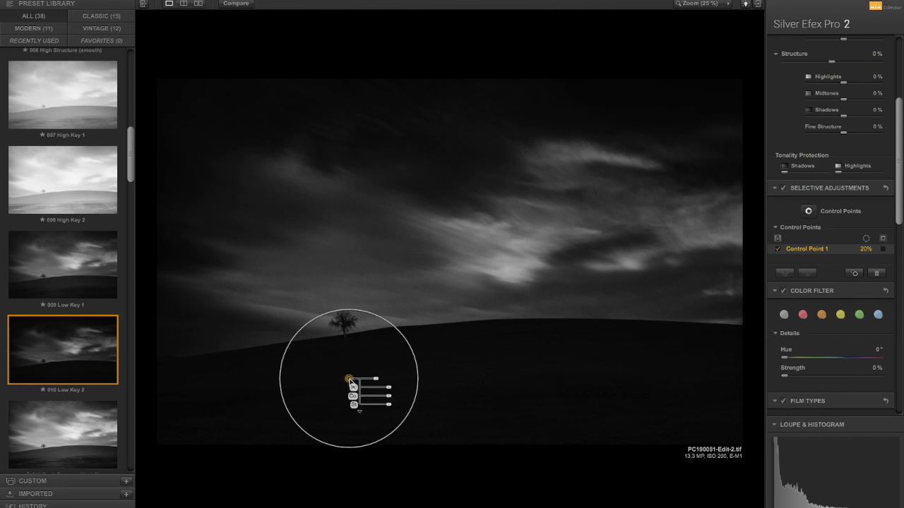
pyautogui.moveTo(348, 380); pyautogui.dragTo(354, 388)
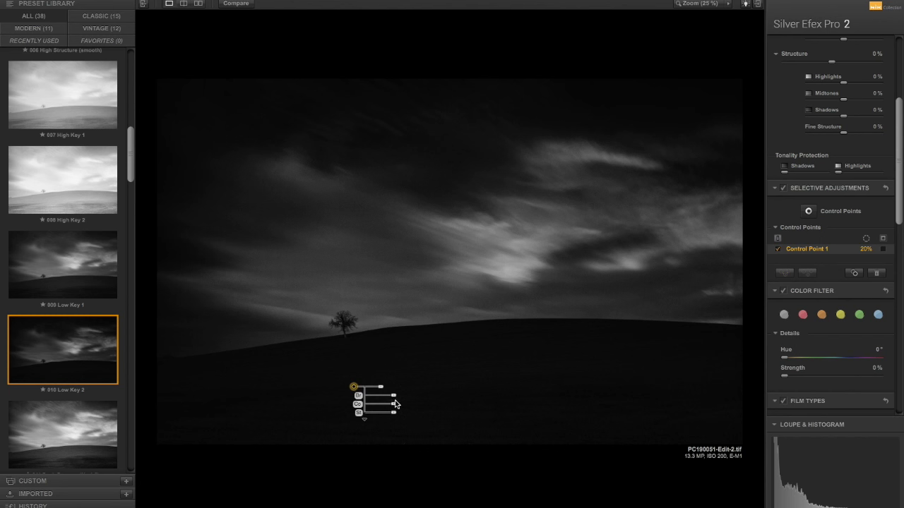
pyautogui.moveTo(394, 417); pyautogui.dragTo(411, 418)
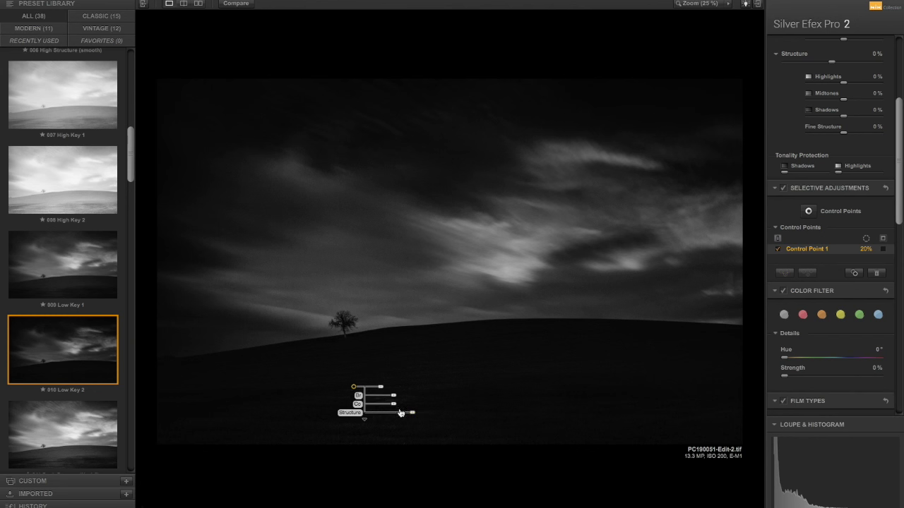
pyautogui.moveTo(353, 387); pyautogui.dragTo(411, 394)
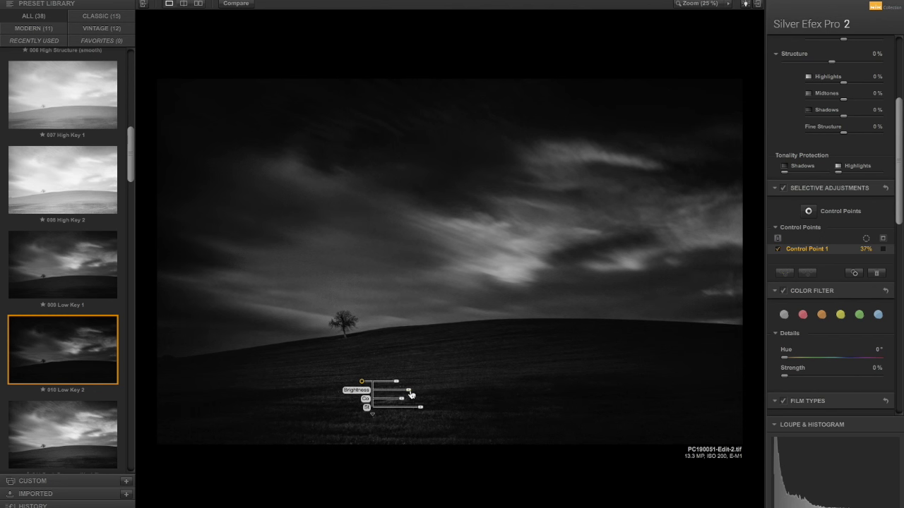
pyautogui.click(414, 375)
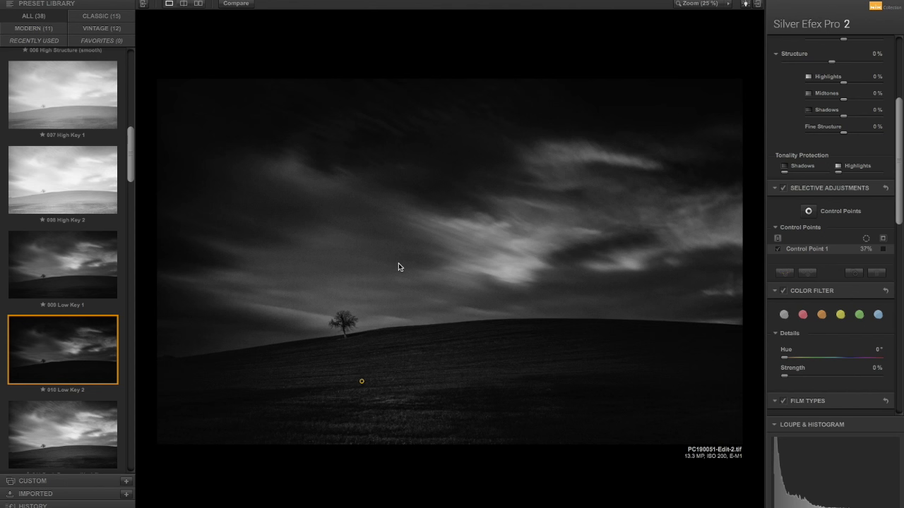
pyautogui.scroll(-5, 605, 273)
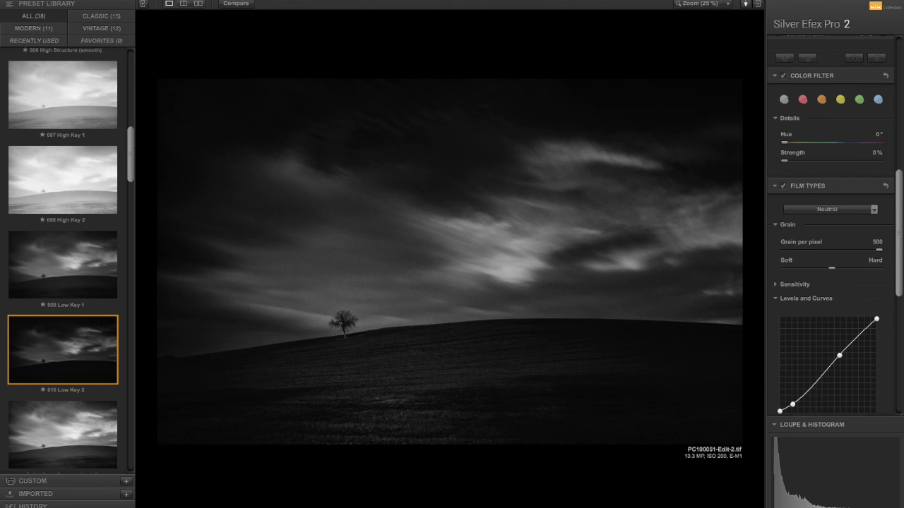
# Save the low-key conversion back to Lightroom as PC190051-Edit-2.tif
pyautogui.press('Return')
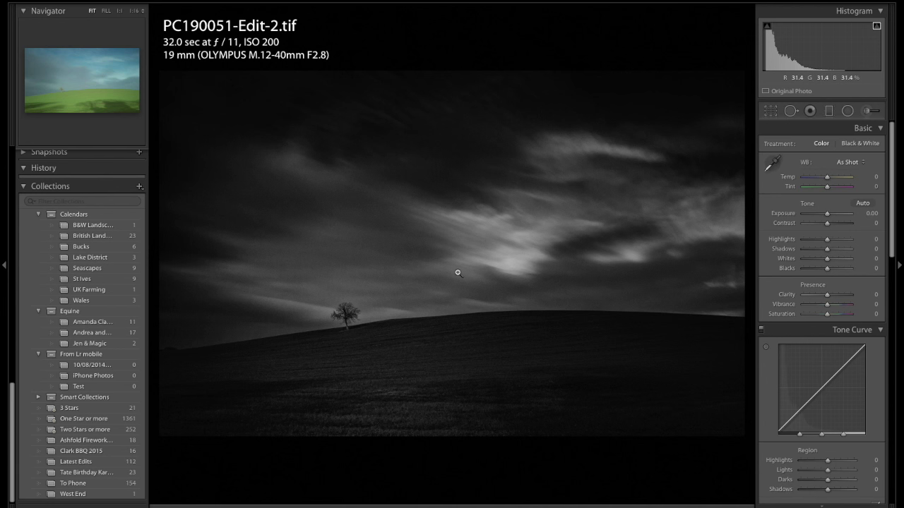
# Lay a graduated filter tilted along the sloping horizon, with Clarity 0 and Noise 100
pyautogui.click(830, 112)
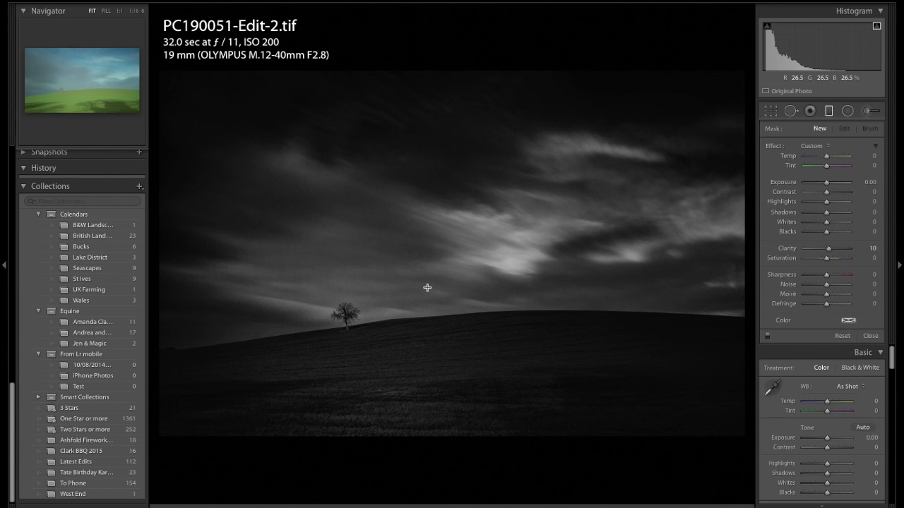
pyautogui.moveTo(427, 287); pyautogui.dragTo(428, 318)
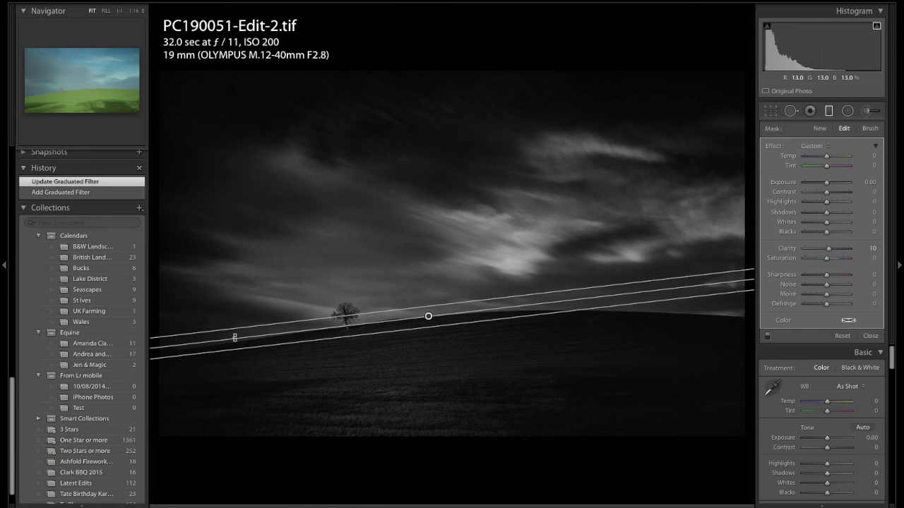
pyautogui.moveTo(234, 338); pyautogui.dragTo(234, 336)
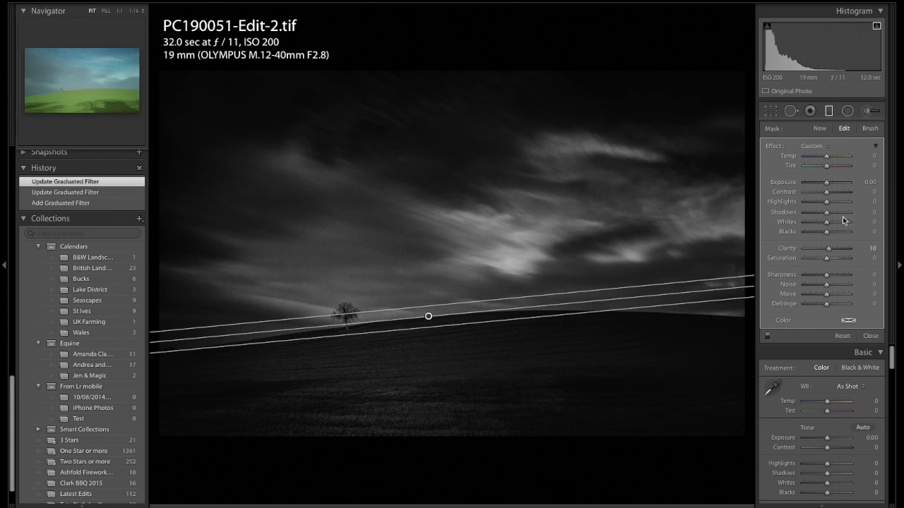
pyautogui.doubleClick(788, 248)
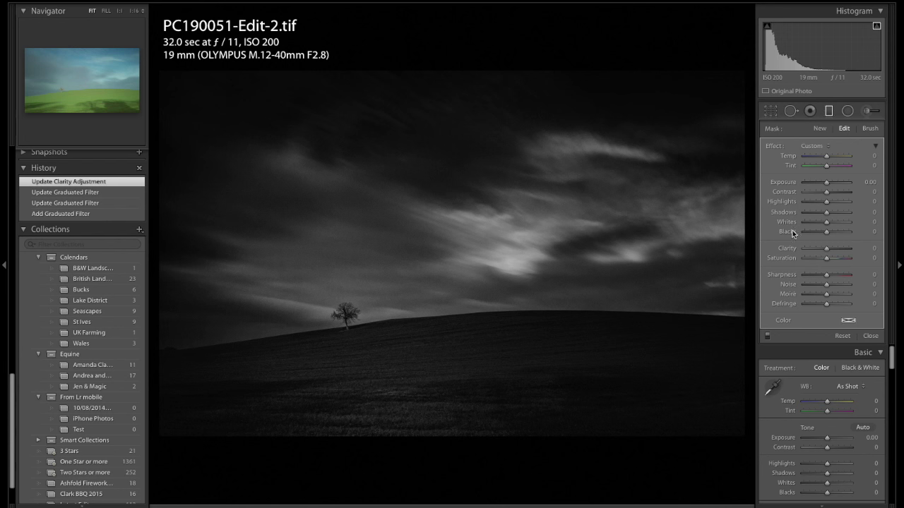
pyautogui.moveTo(826, 285); pyautogui.dragTo(828, 289)
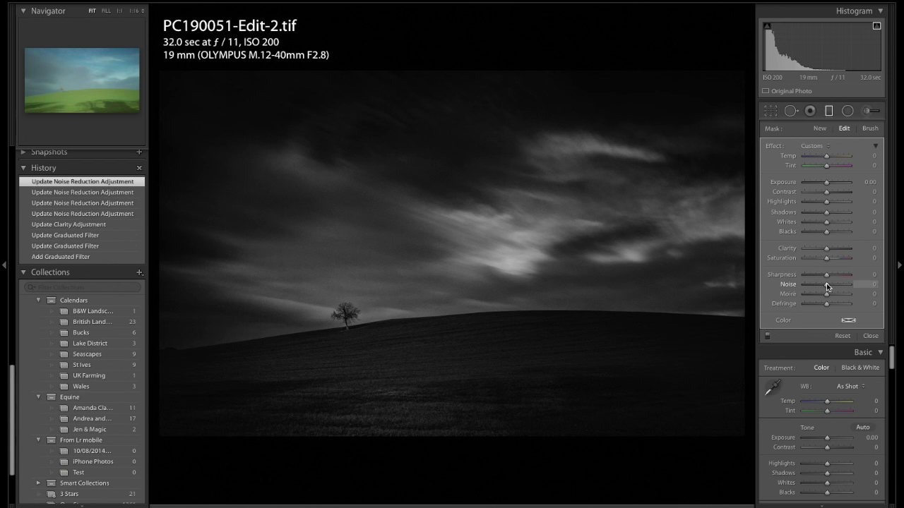
pyautogui.moveTo(827, 284); pyautogui.dragTo(853, 283)
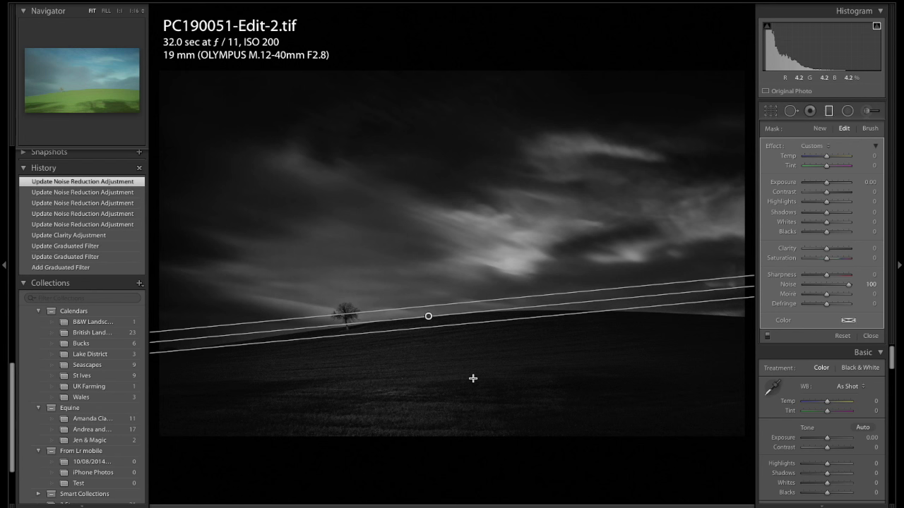
# Reselect the sky graduated filter and show its mask overlay
pyautogui.press('o')
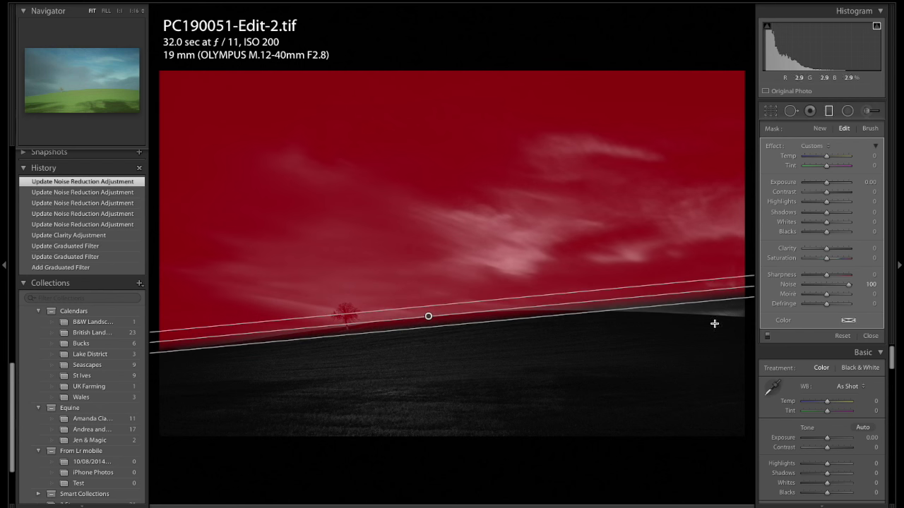
pyautogui.press('m')
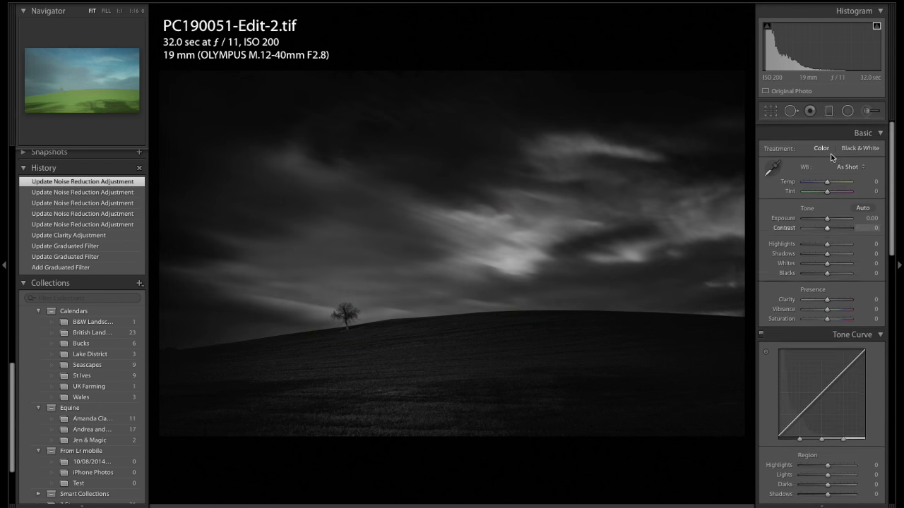
pyautogui.click(829, 111)
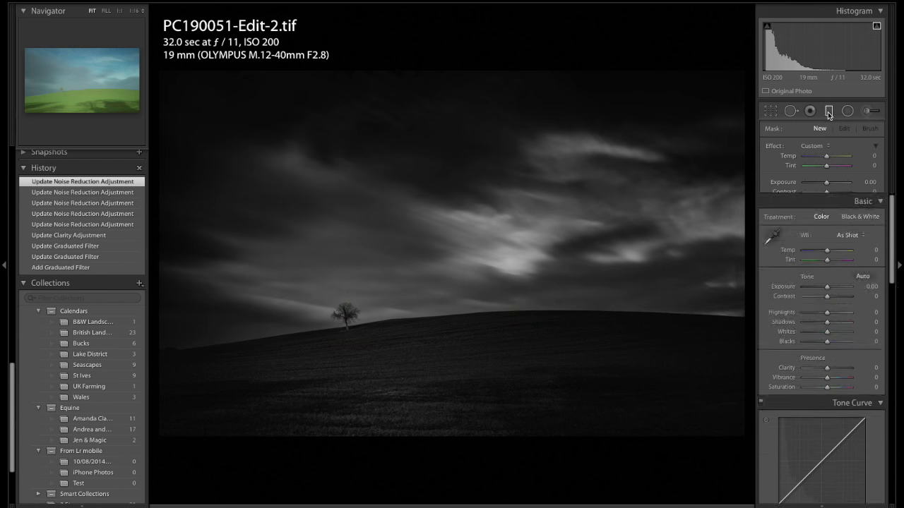
pyautogui.click(429, 317)
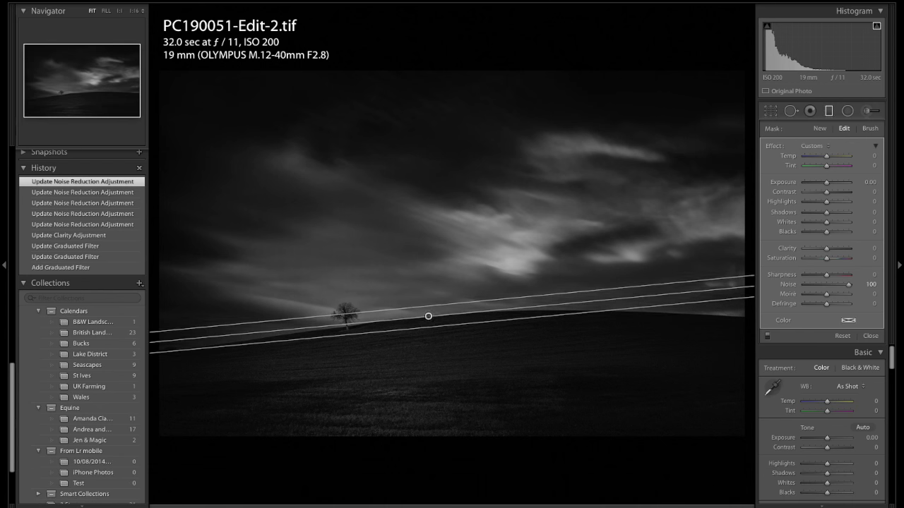
pyautogui.press('o')
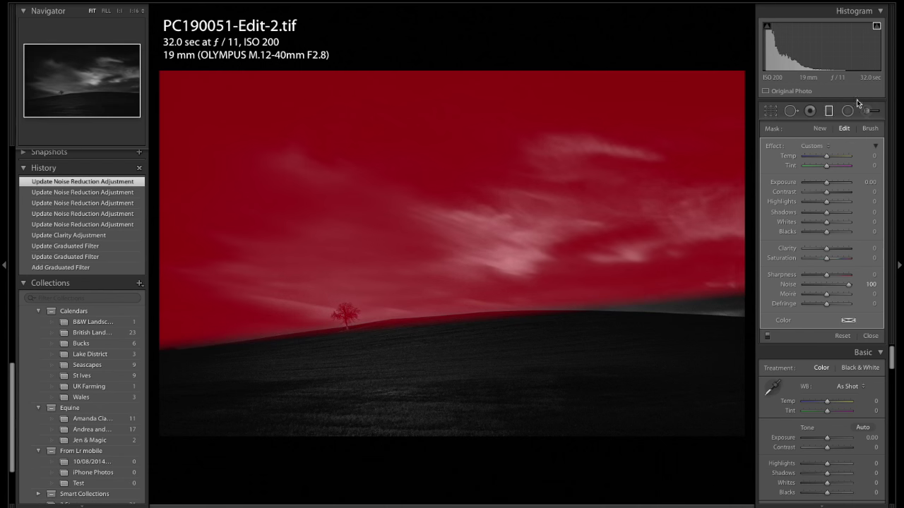
# Brush the mask along the right horizon, undo one stroke, and erase the spill off the hill
pyautogui.click(870, 128)
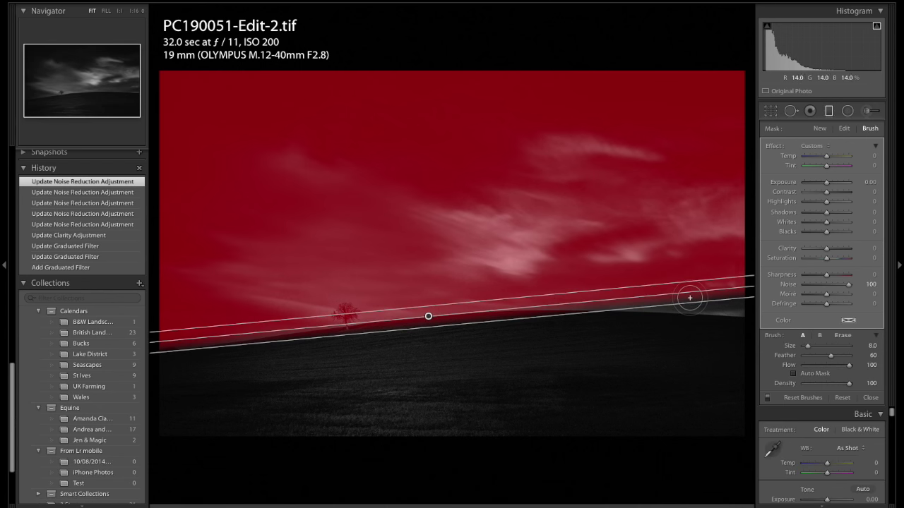
pyautogui.moveTo(690, 298)
pyautogui.mouseDown()
pyautogui.moveTo(629, 293)
pyautogui.moveTo(749, 302)
pyautogui.moveTo(571, 317)
pyautogui.mouseUp()
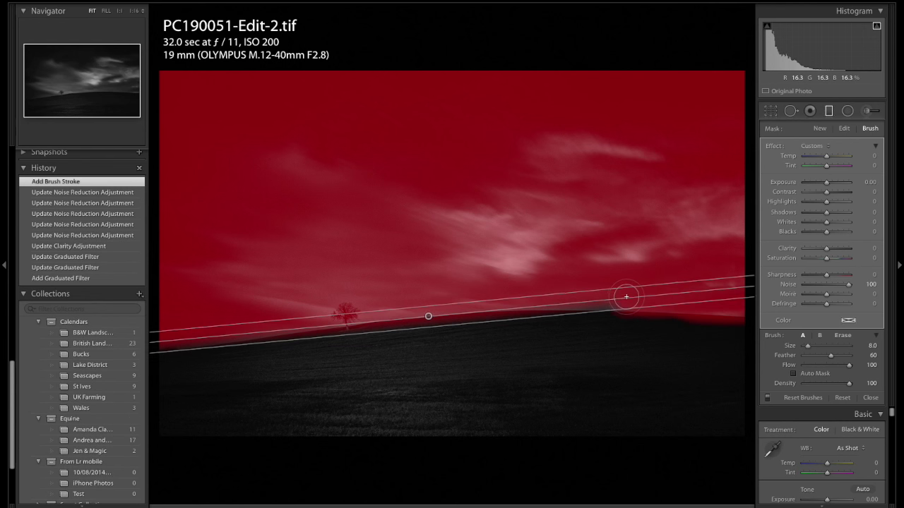
pyautogui.moveTo(626, 298); pyautogui.dragTo(585, 295)
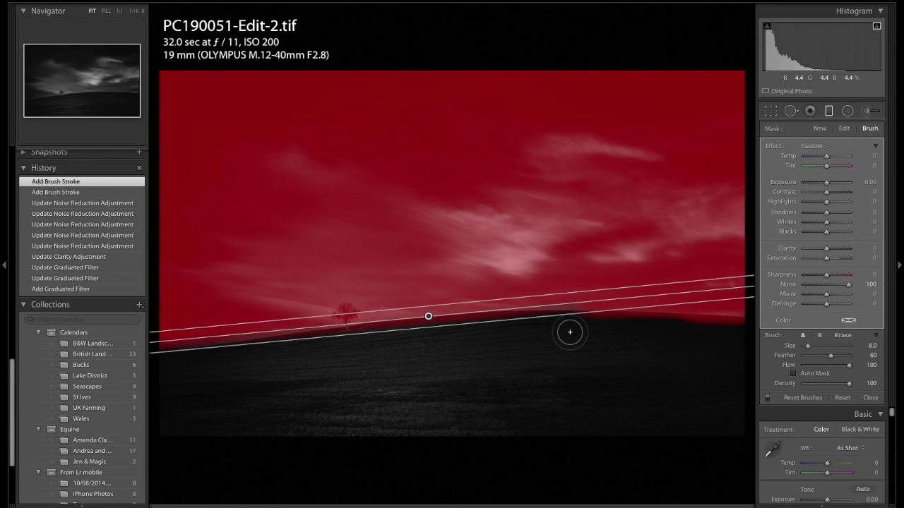
pyautogui.moveTo(570, 332); pyautogui.dragTo(593, 333)
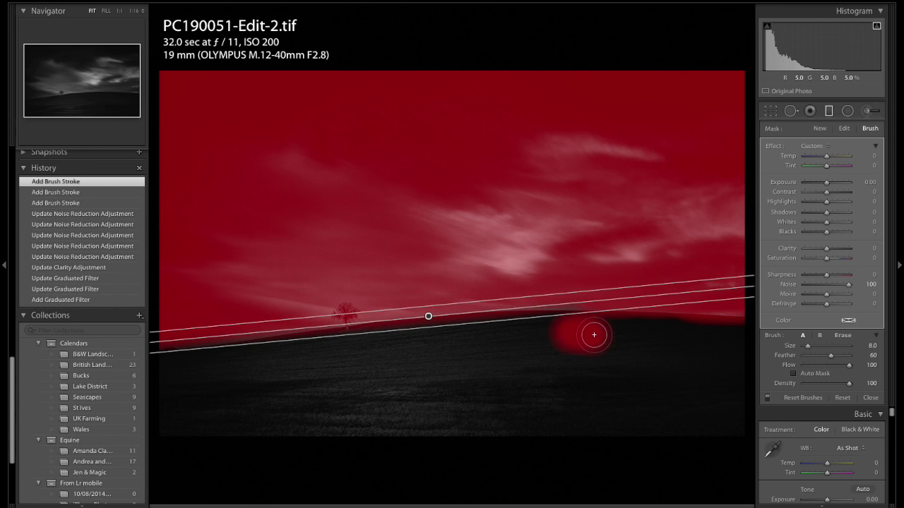
pyautogui.hotkey('ctrl', 'z')
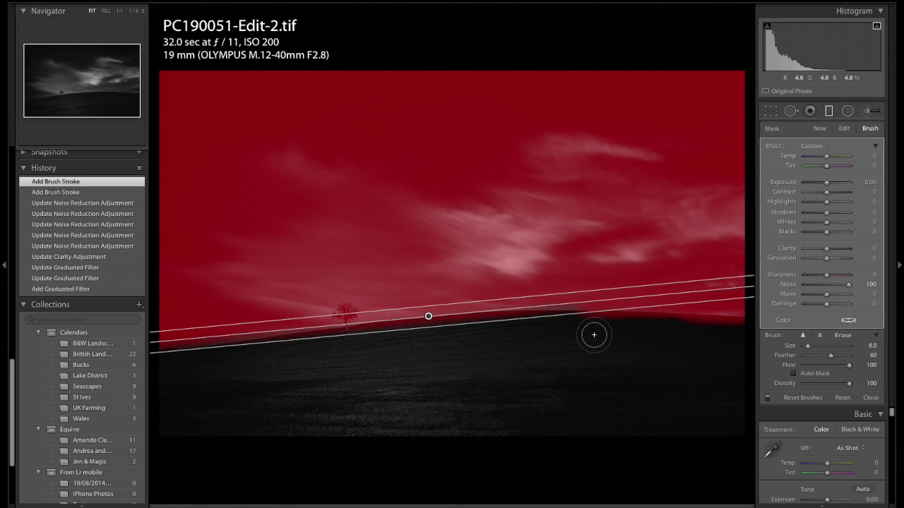
pyautogui.press('alt')
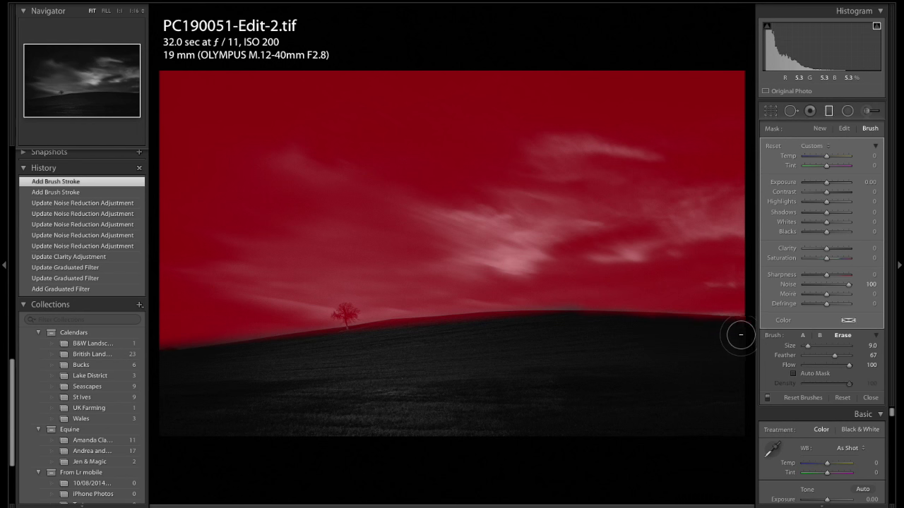
pyautogui.moveTo(689, 330); pyautogui.dragTo(573, 322)
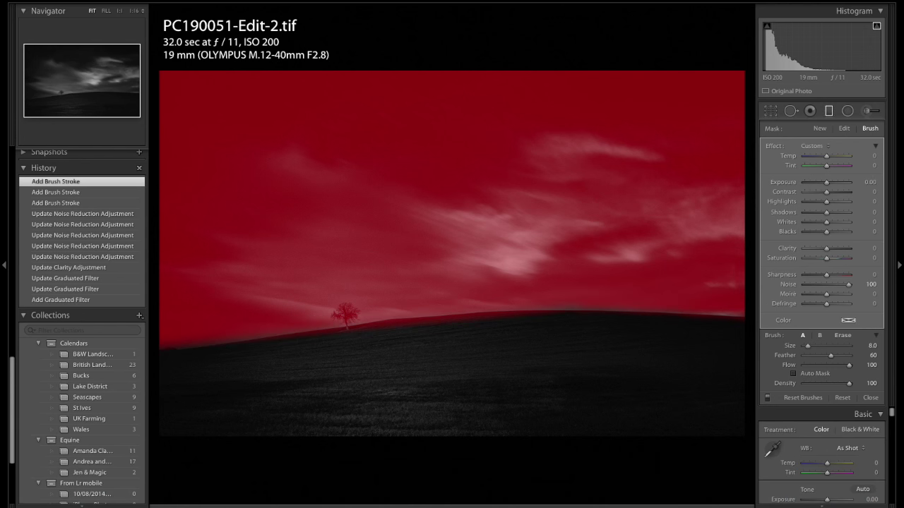
# Close the Graduated Filter, then zoom the photo to 1:1 and back to Fit
pyautogui.click(830, 113)
pyautogui.click(829, 115)
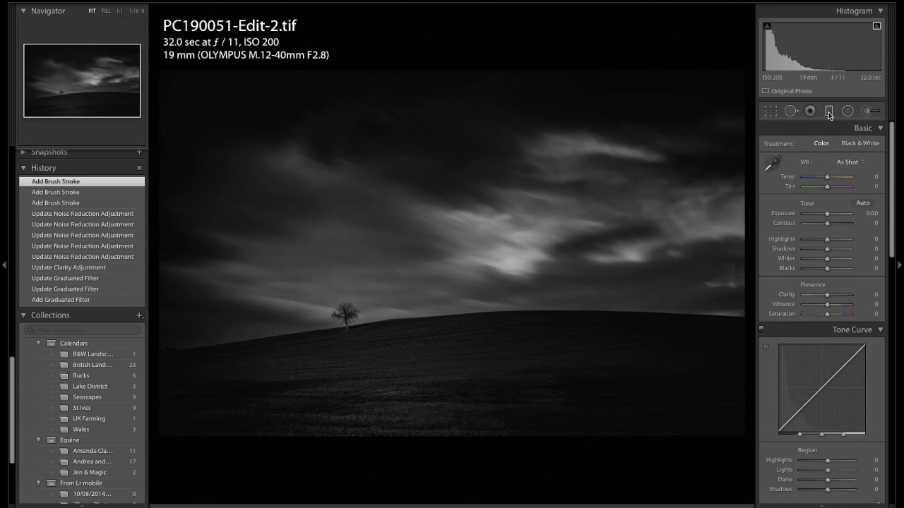
pyautogui.click(712, 310)
pyautogui.click(693, 318)
# Inspect the cloud noise at 1:1, then bring the Detail panel into view
pyautogui.scroll(-5, 806, 393)
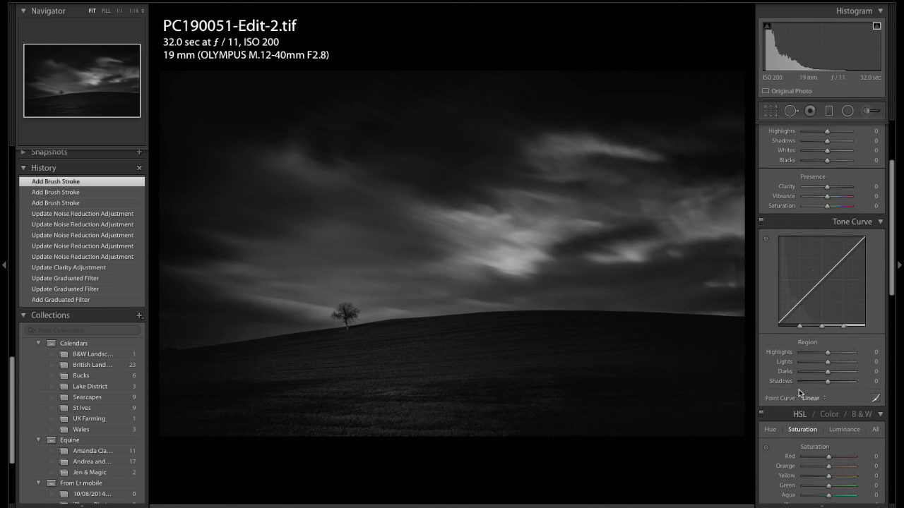
pyautogui.click(410, 273)
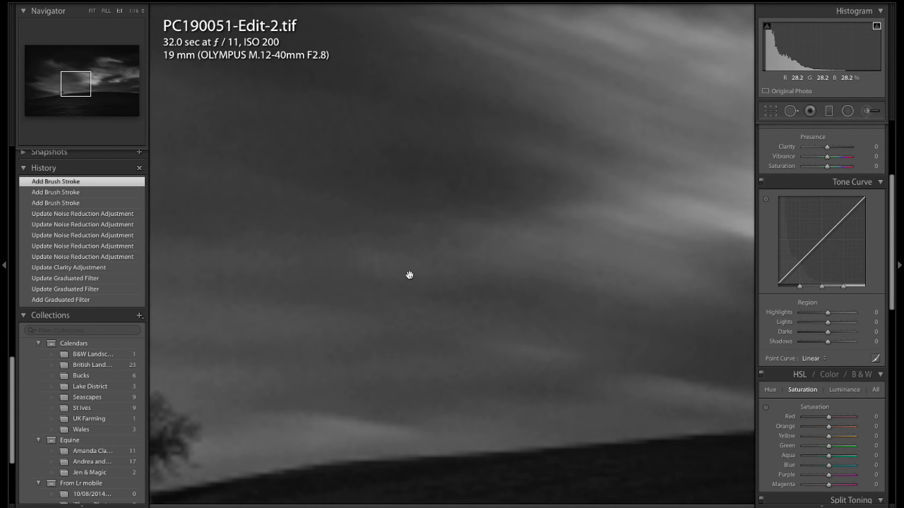
pyautogui.click(409, 276)
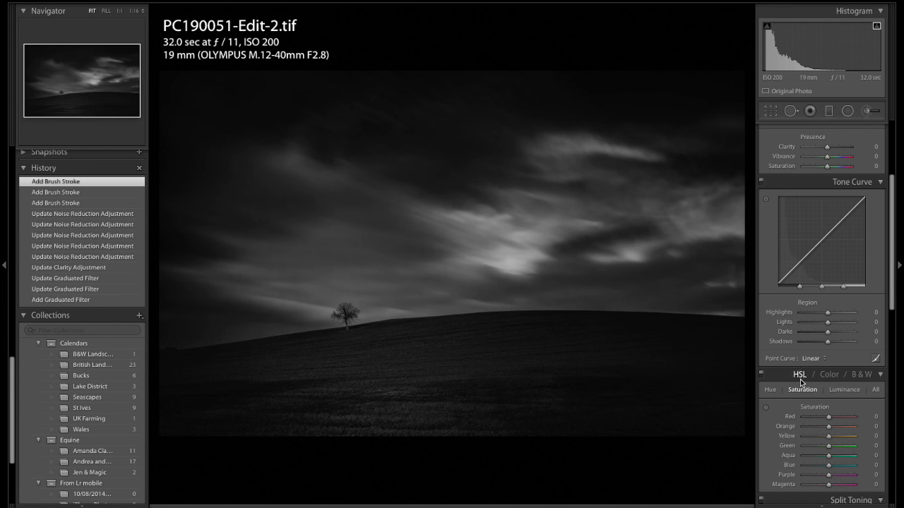
pyautogui.scroll(-5, 800, 379)
pyautogui.scroll(8, 800, 379)
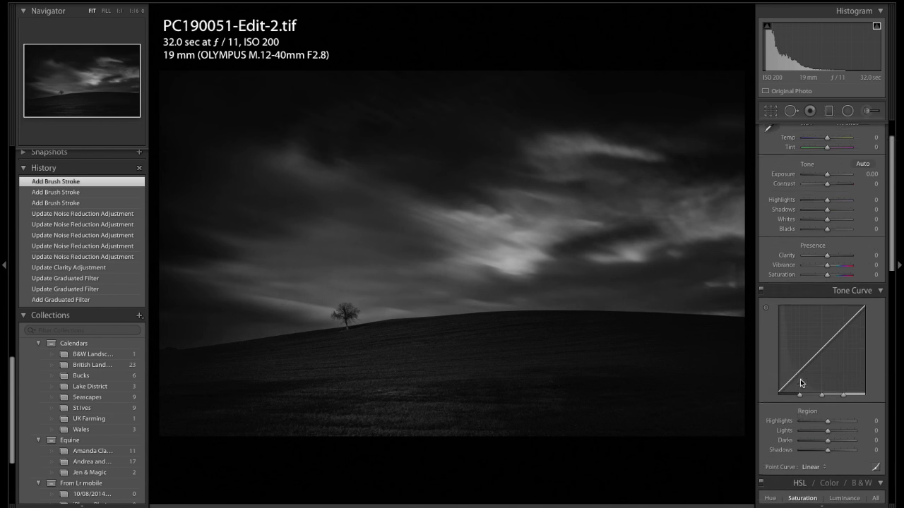
pyautogui.scroll(-8, 800, 379)
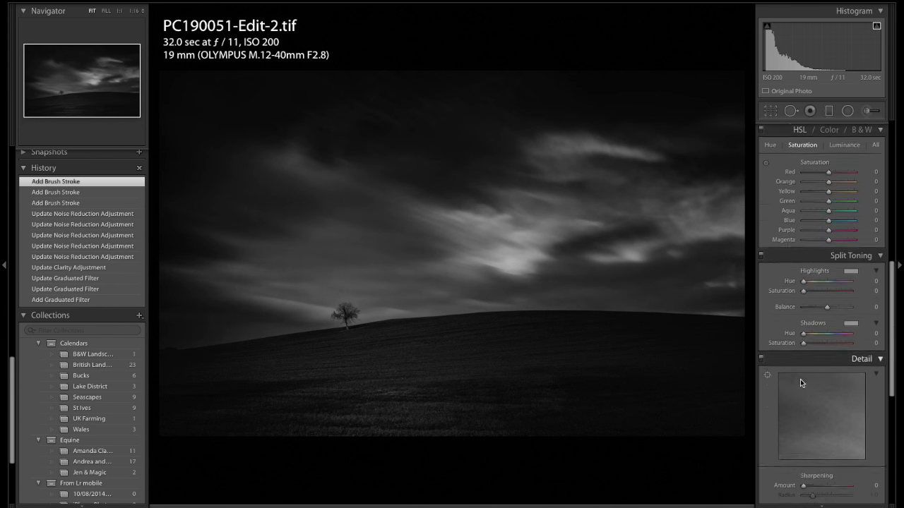
pyautogui.scroll(-5, 801, 379)
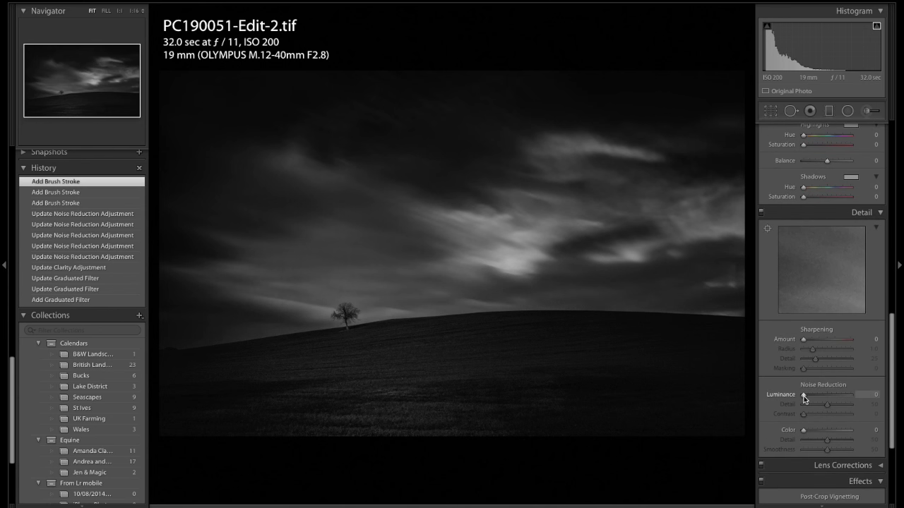
# Set Luminance noise reduction to 17 and toggle the Detail panel off and on to compare
pyautogui.moveTo(803, 395); pyautogui.dragTo(809, 395)
pyautogui.moveTo(812, 395); pyautogui.dragTo(812, 396)
pyautogui.click(761, 212)
pyautogui.click(761, 212)
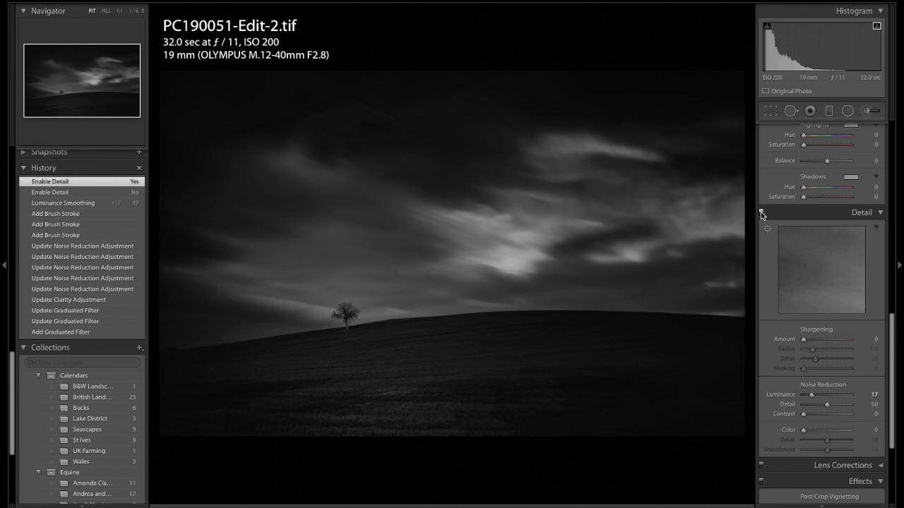